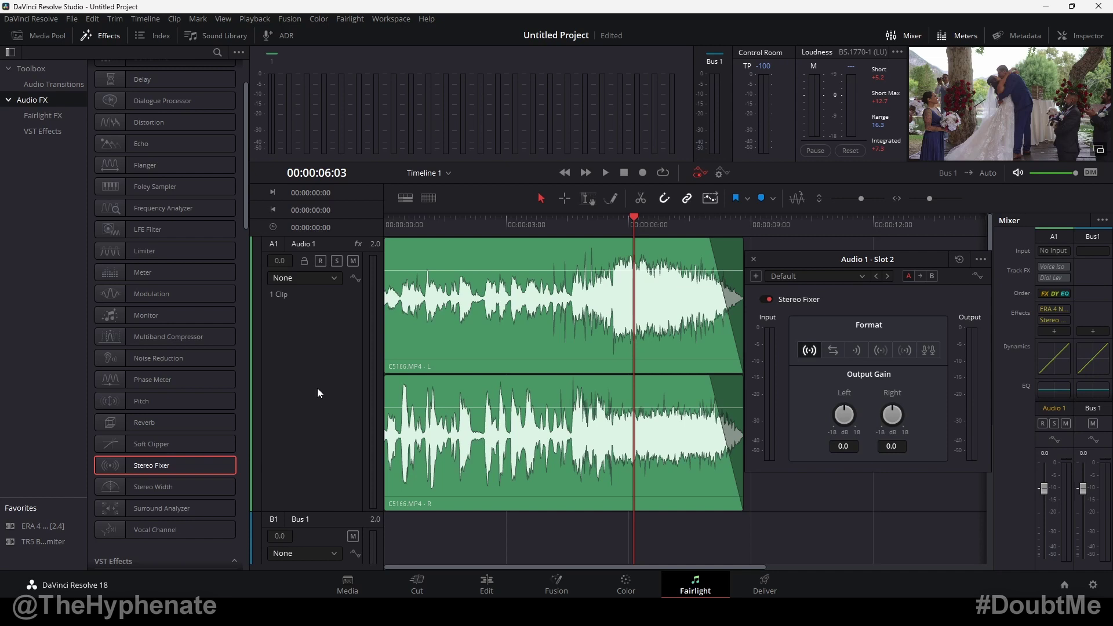
Switch from Fairlight to the Edit page showing C5166.MP4 on Timeline 1.
key("shift+4")
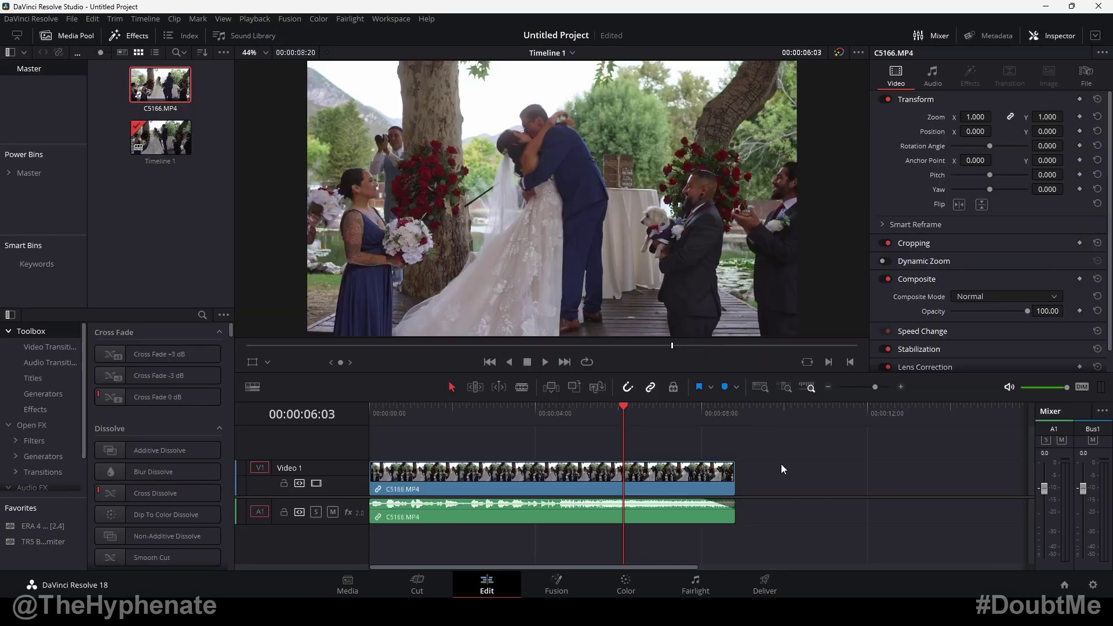
Fit the whole clip across the timeline and show the Audio 1 track's audio settings.
key("shift+z")
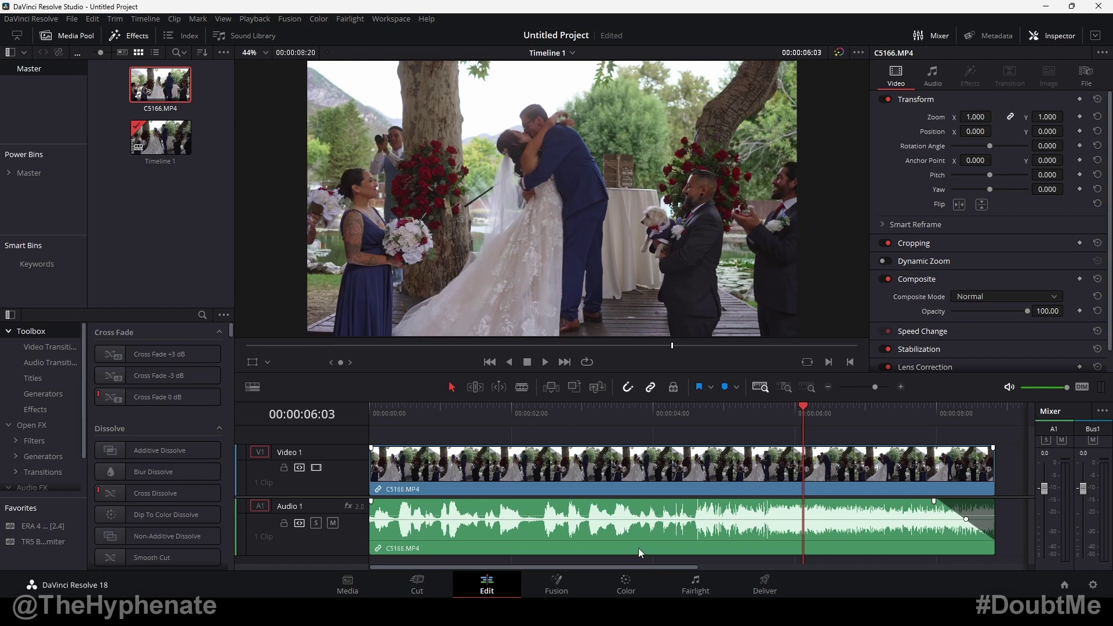
left_click(302, 506)
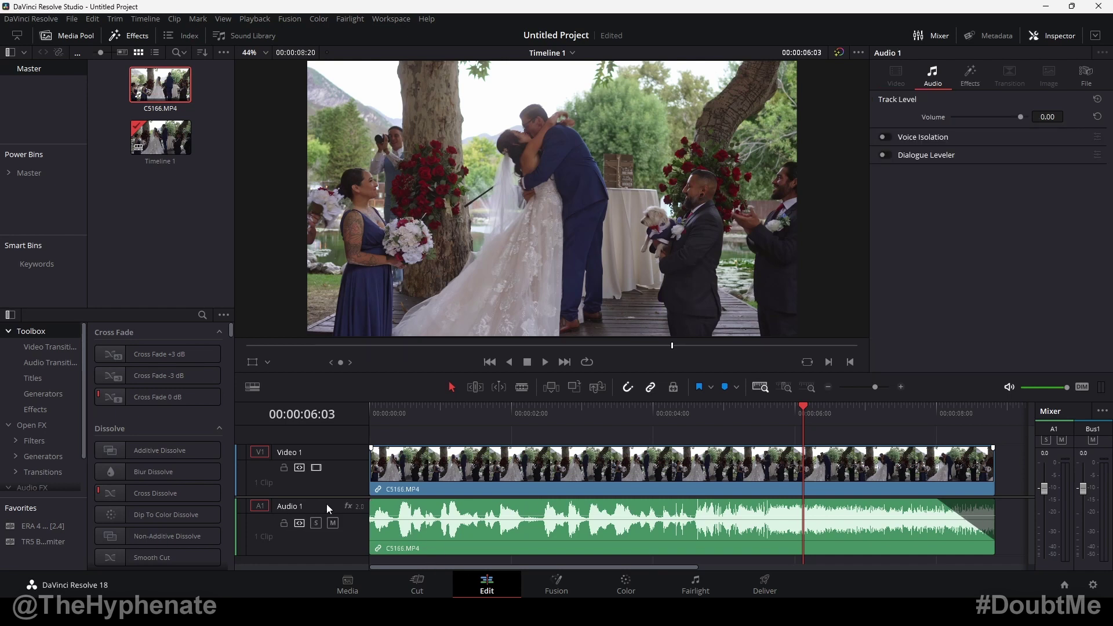
On the Fairlight page, add Stereo Fixer from Audio FX to Audio 1's second effects slot.
left_click(695, 586)
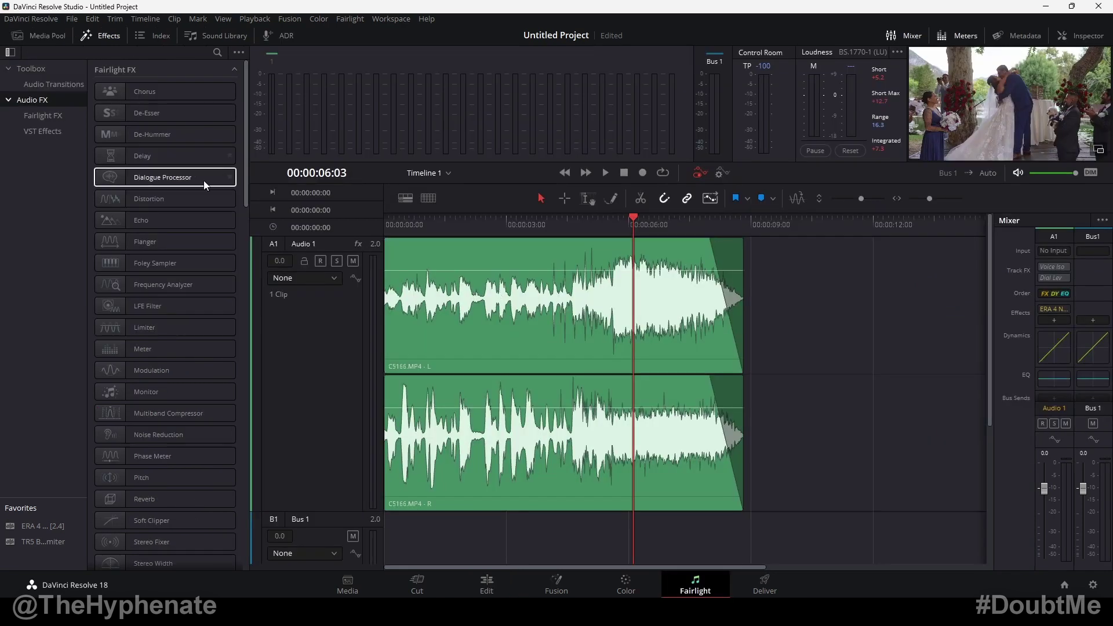
left_click(103, 35)
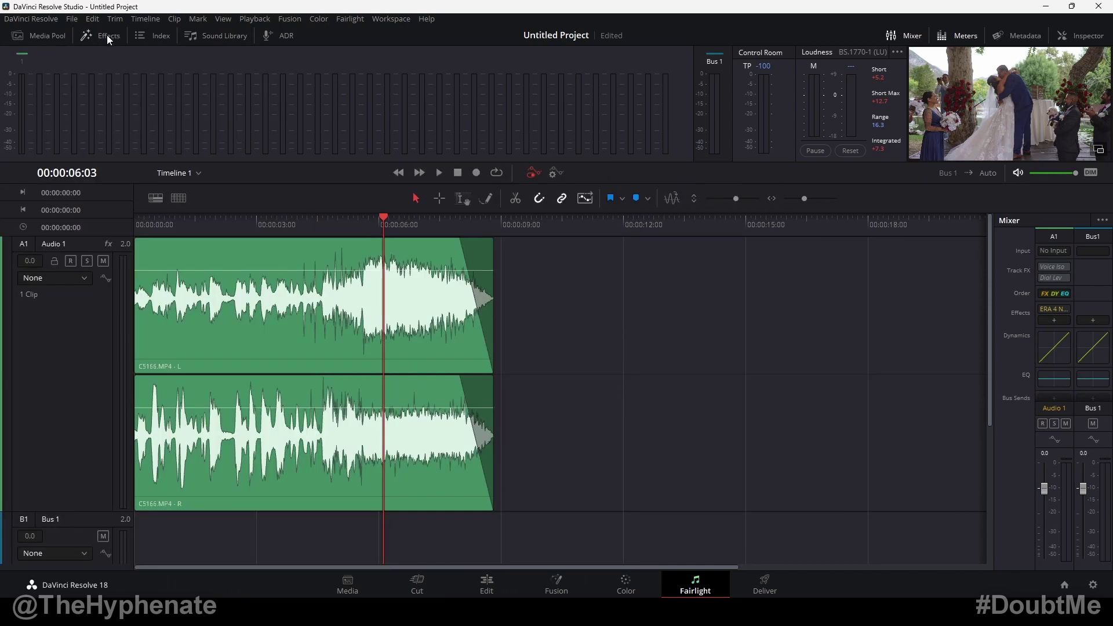
left_click(107, 37)
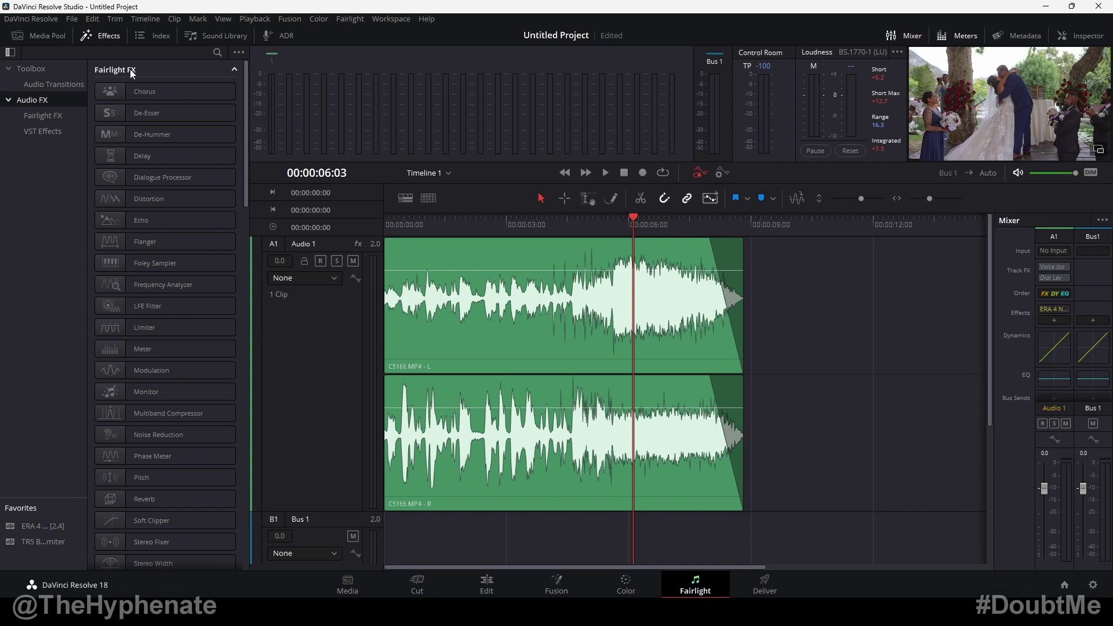
scroll(244, 106, "down", 5)
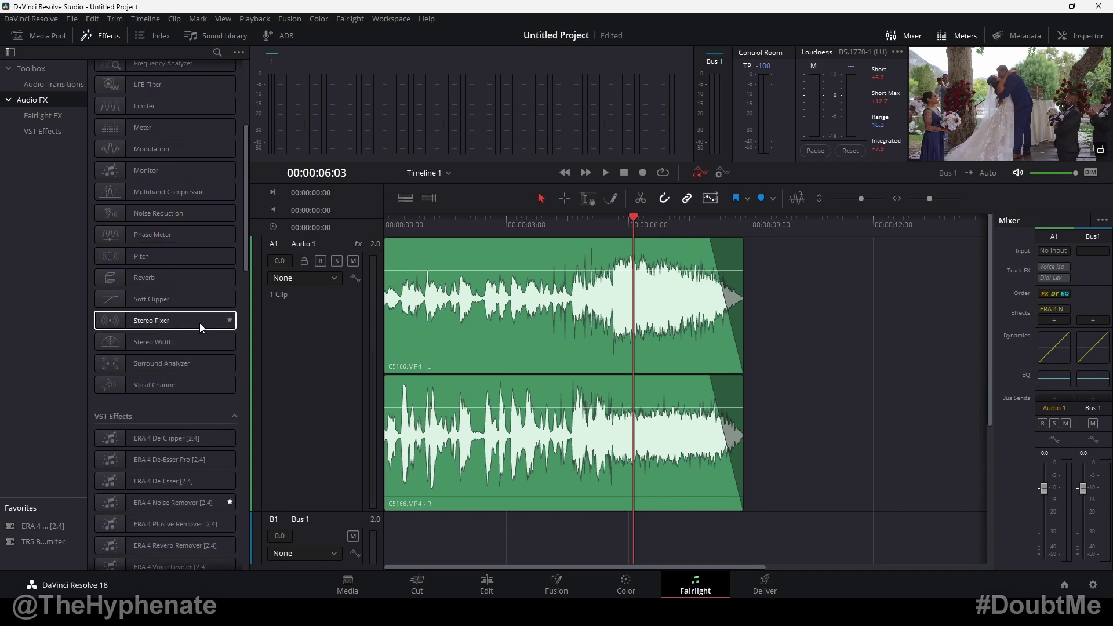
left_click_drag(183, 323, 1056, 337)
left_click_drag(513, 192, 825, 249)
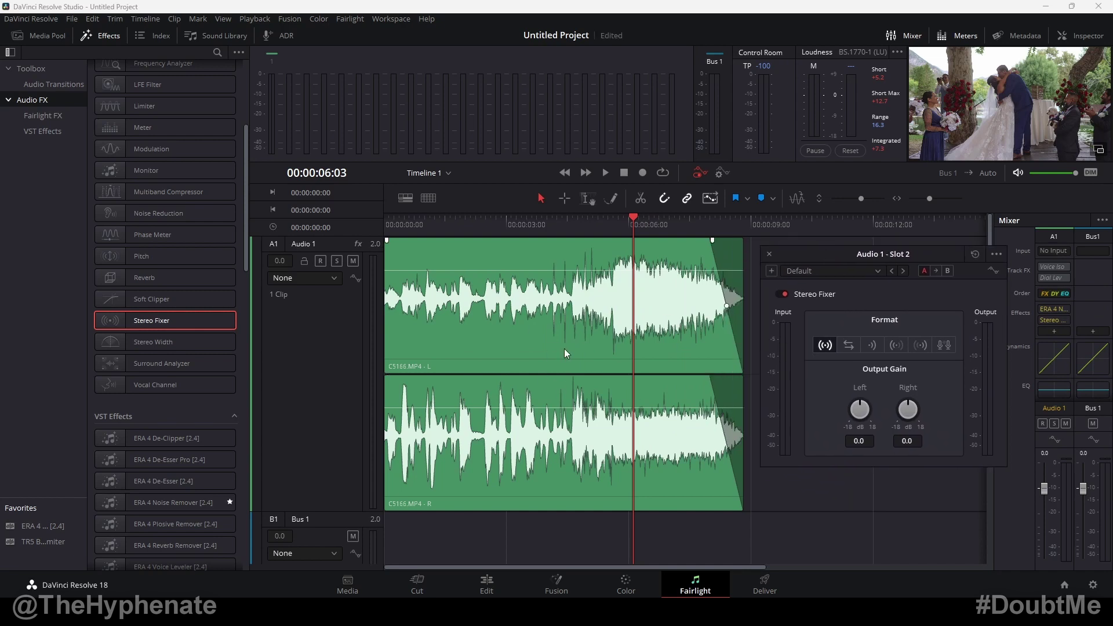
Audition the Mono, Swap, Left Only and Stereo formats, then set Stereo Fixer to Right Only.
left_click(549, 356)
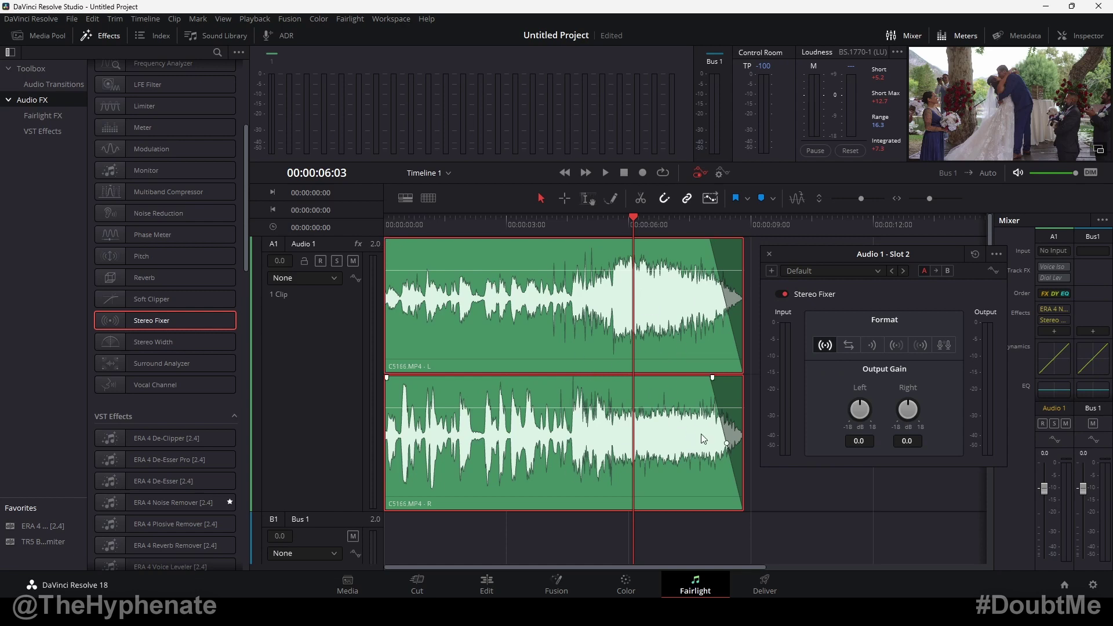
left_click(873, 345)
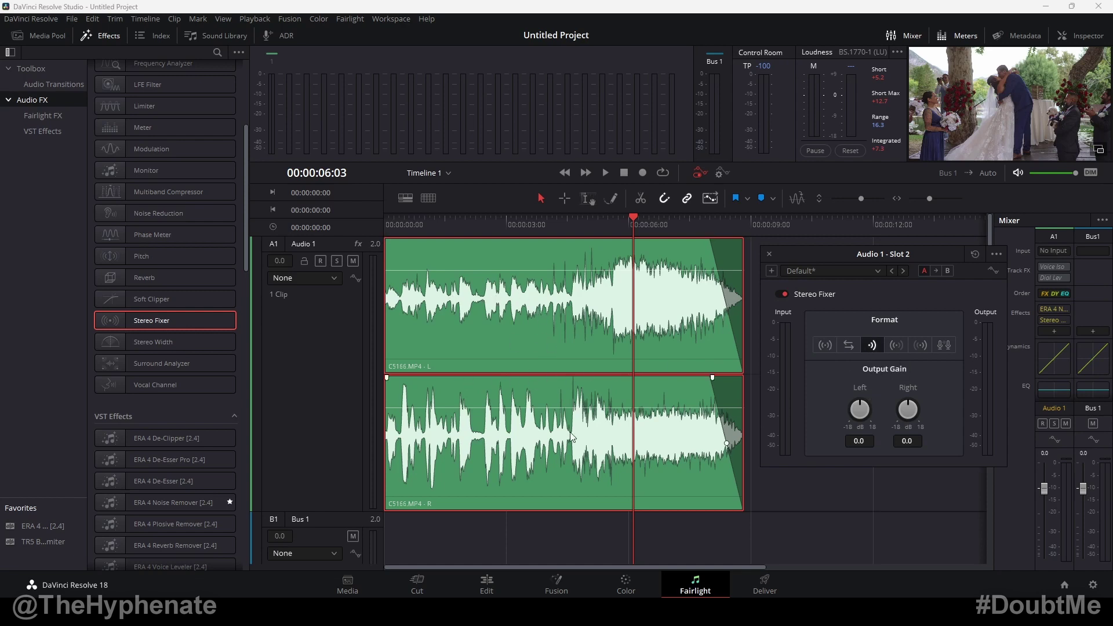
left_click(849, 344)
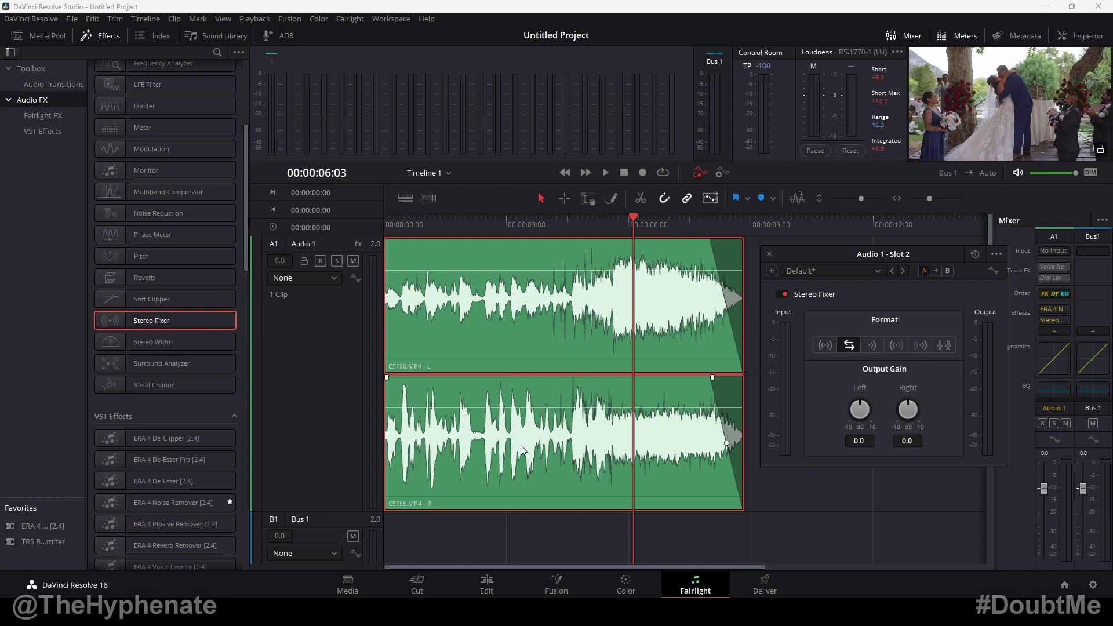
left_click(897, 344)
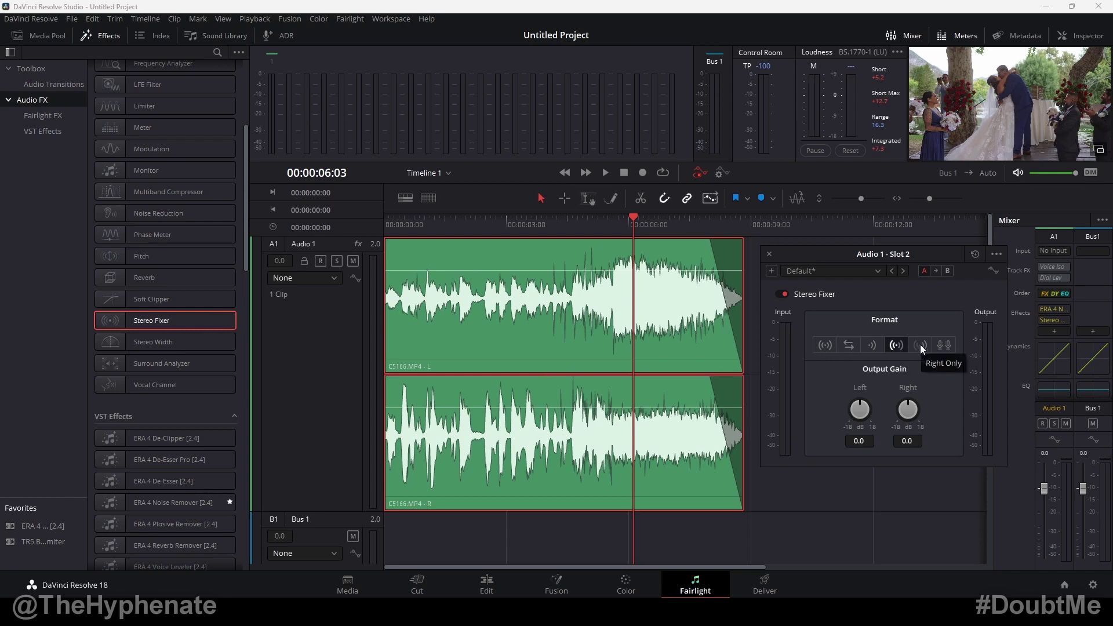
left_click(825, 345)
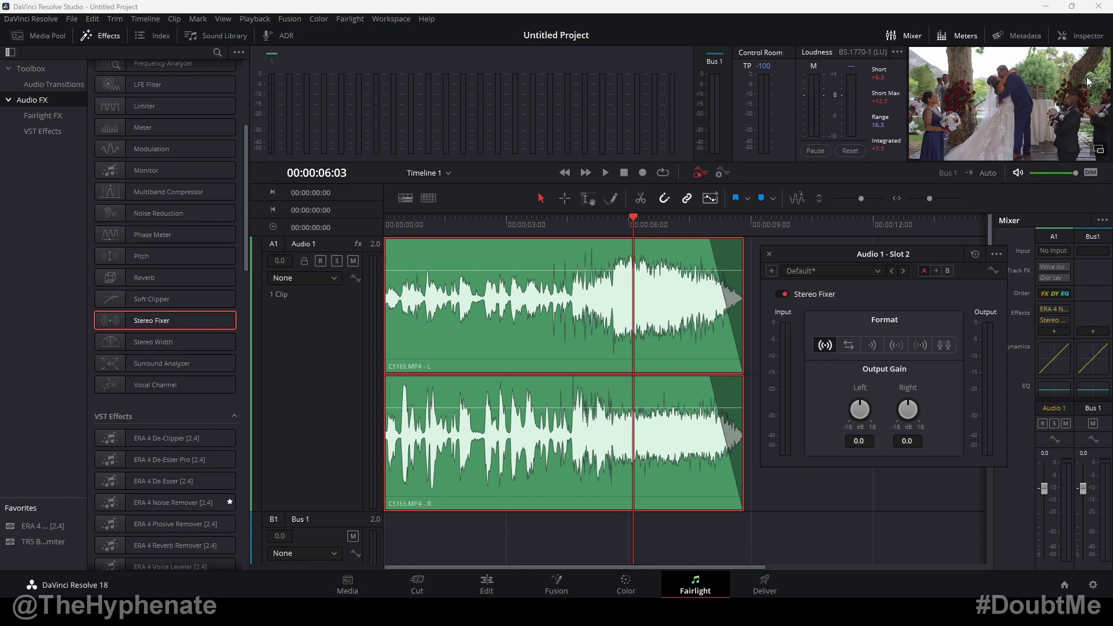
left_click(922, 345)
left_click(464, 261)
key("space")
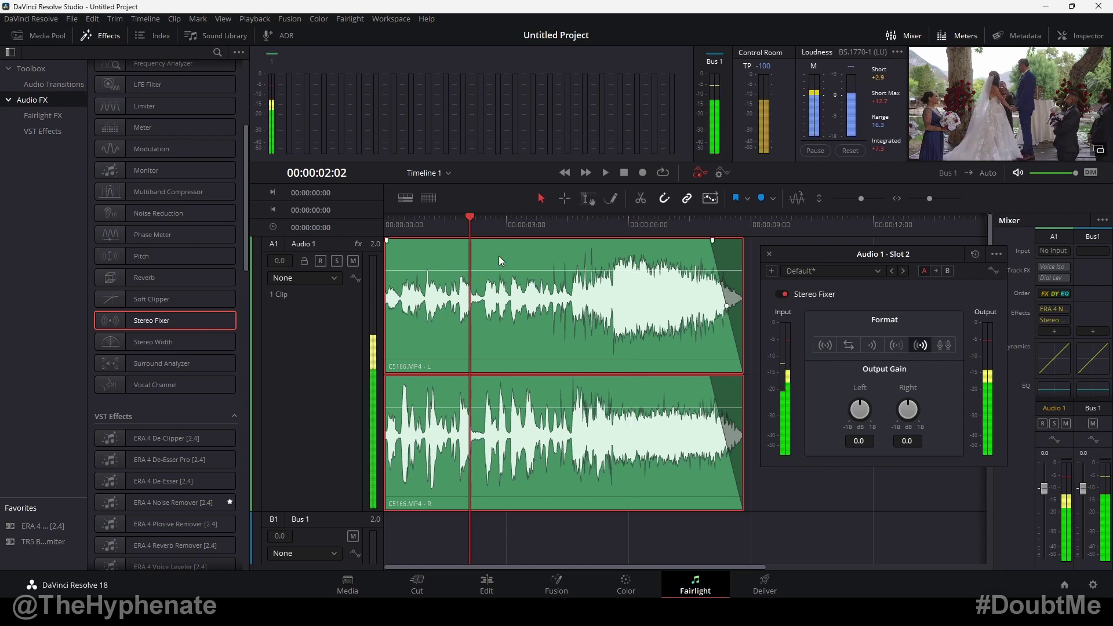
key("space")
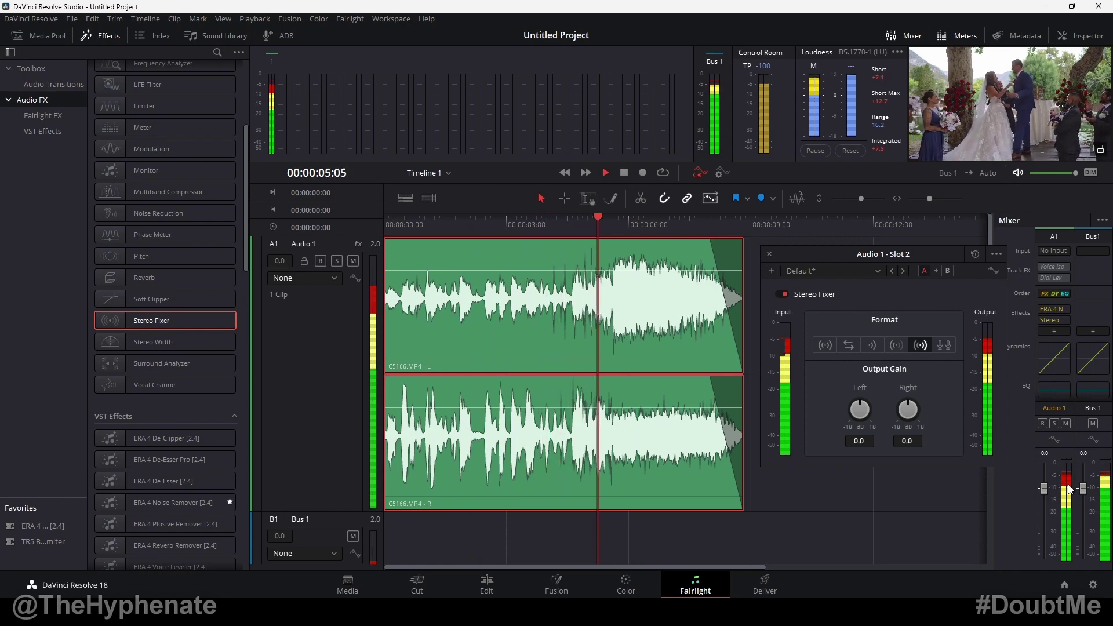
key("space")
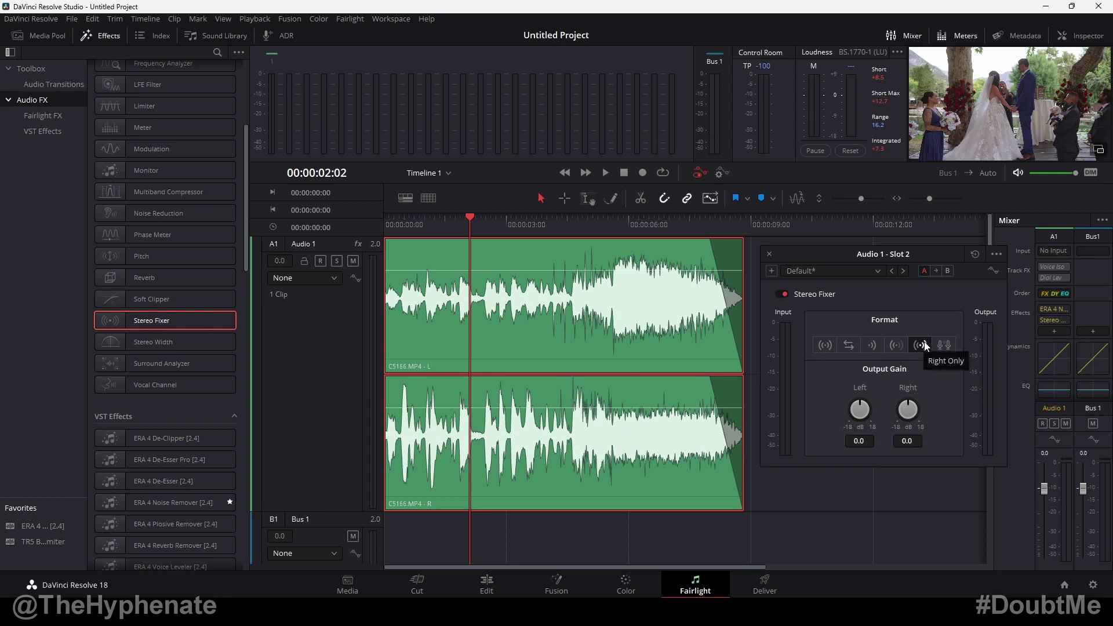
left_click(893, 346)
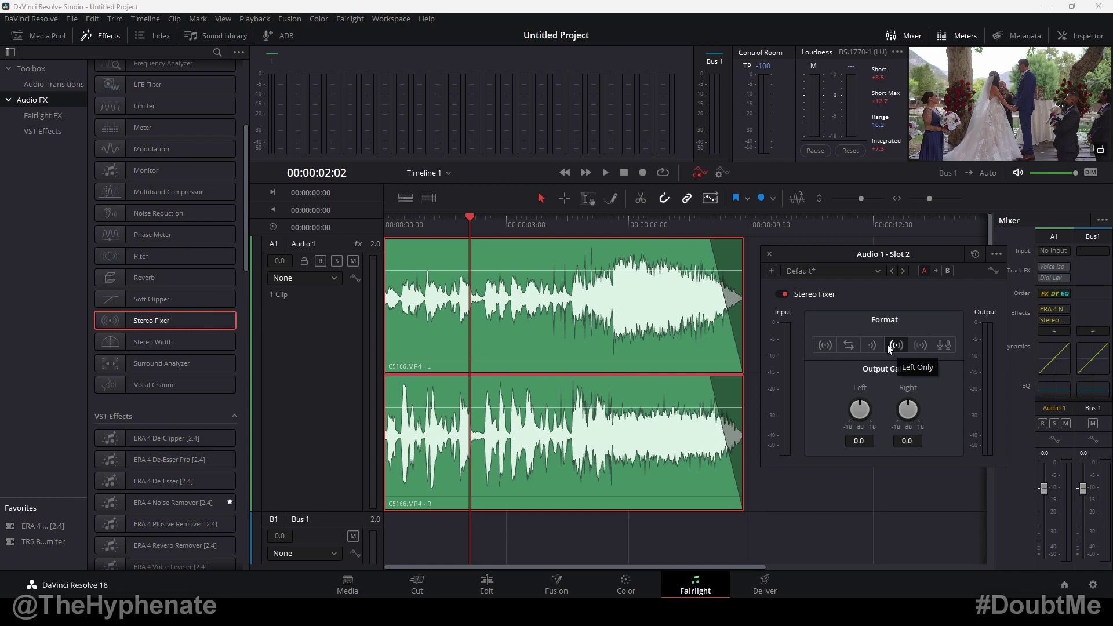
left_click(920, 346)
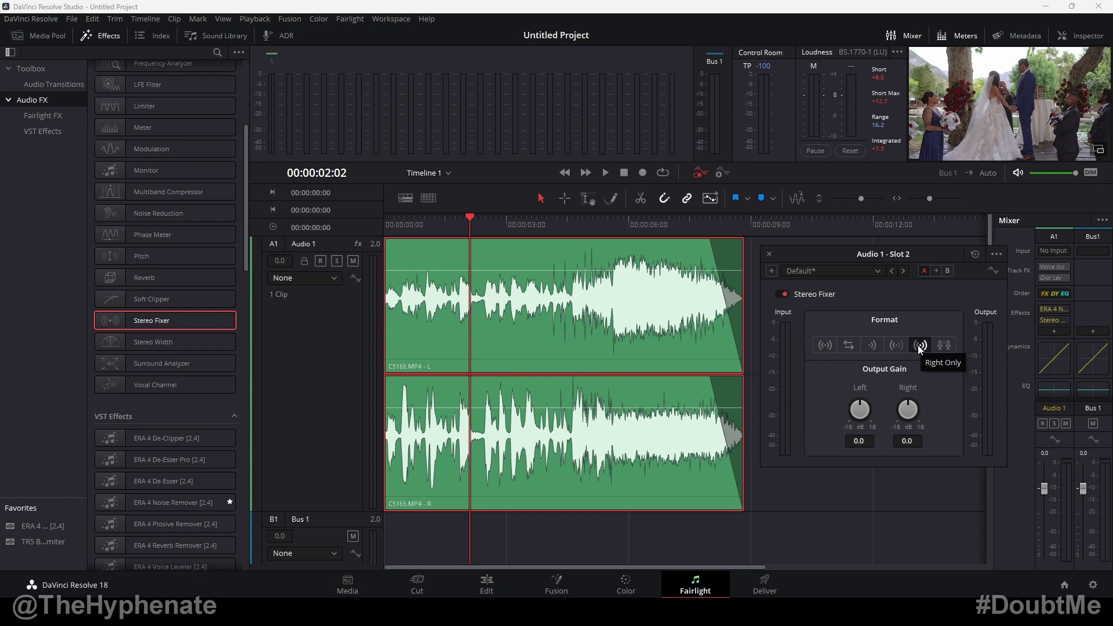
Set Stereo Fixer back to Stereo, nudge the right output gain, and close the plugin window.
left_click(827, 346)
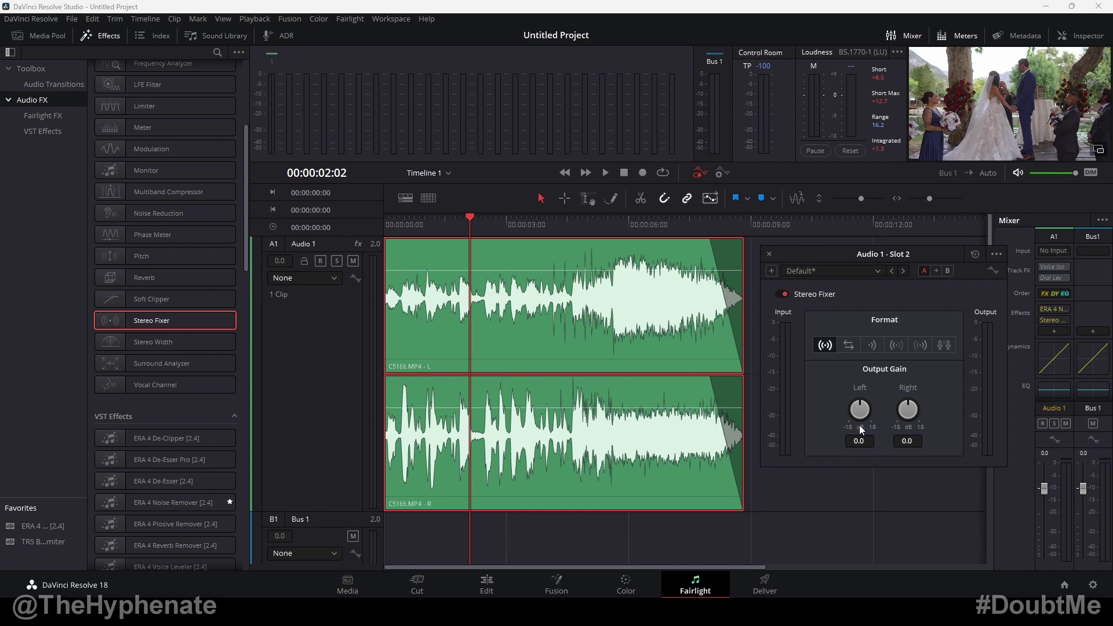
mouse_move(904, 415)
left_mouse_down()
mouse_move(887, 458)
mouse_move(914, 407)
left_mouse_up()
left_click(161, 328)
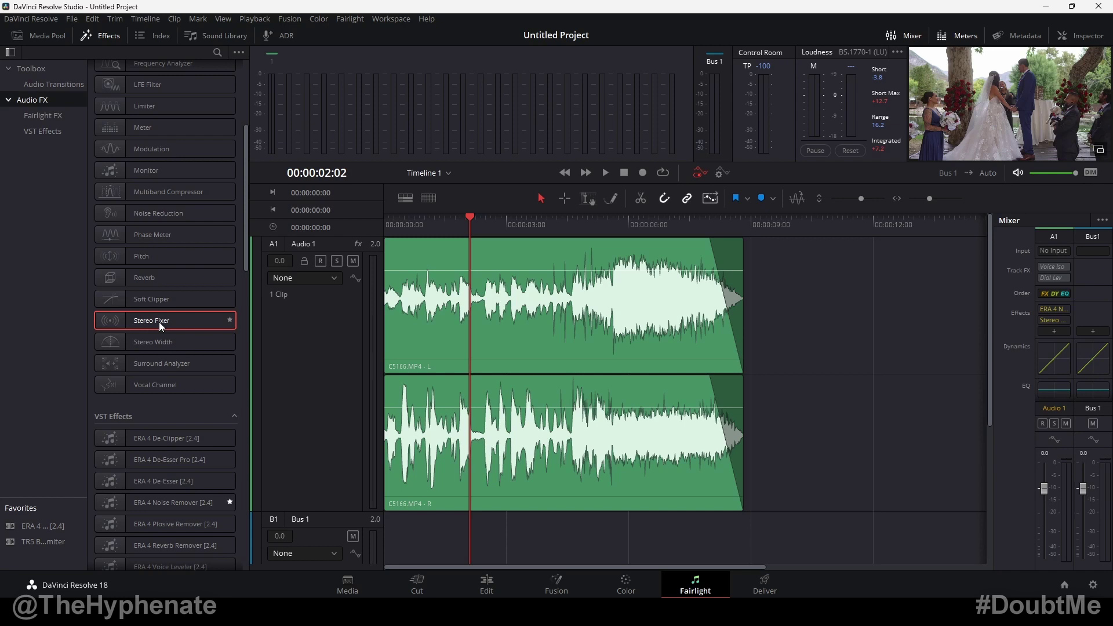
Select the Audio 1 clip and shrink the track height so Bus 1's loudness history shows.
left_click(469, 296)
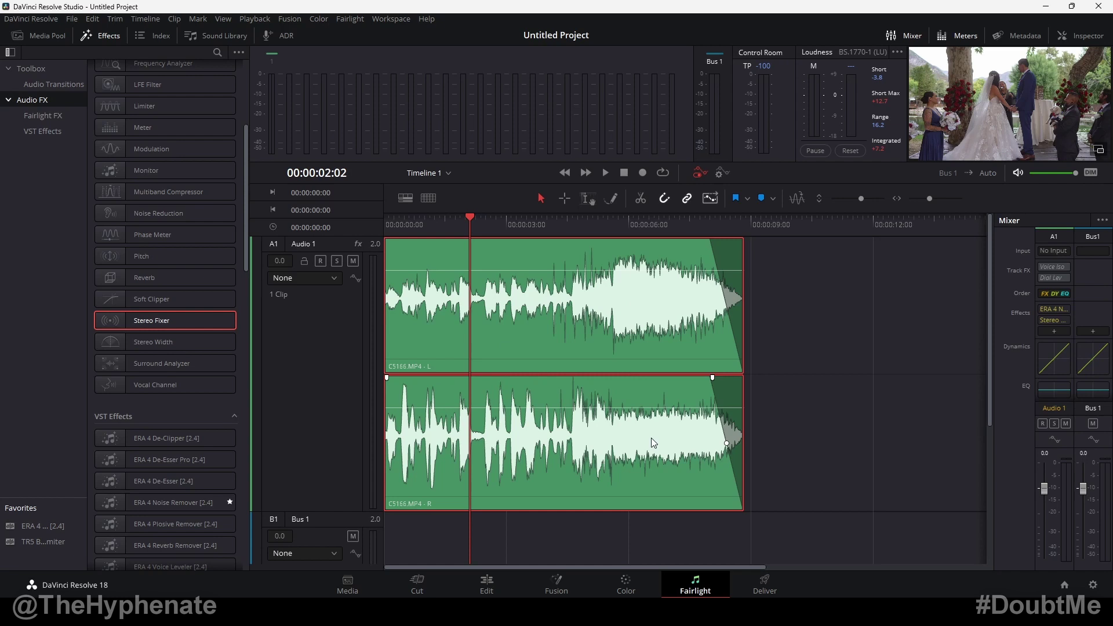
scroll(652, 437, "down", 3)
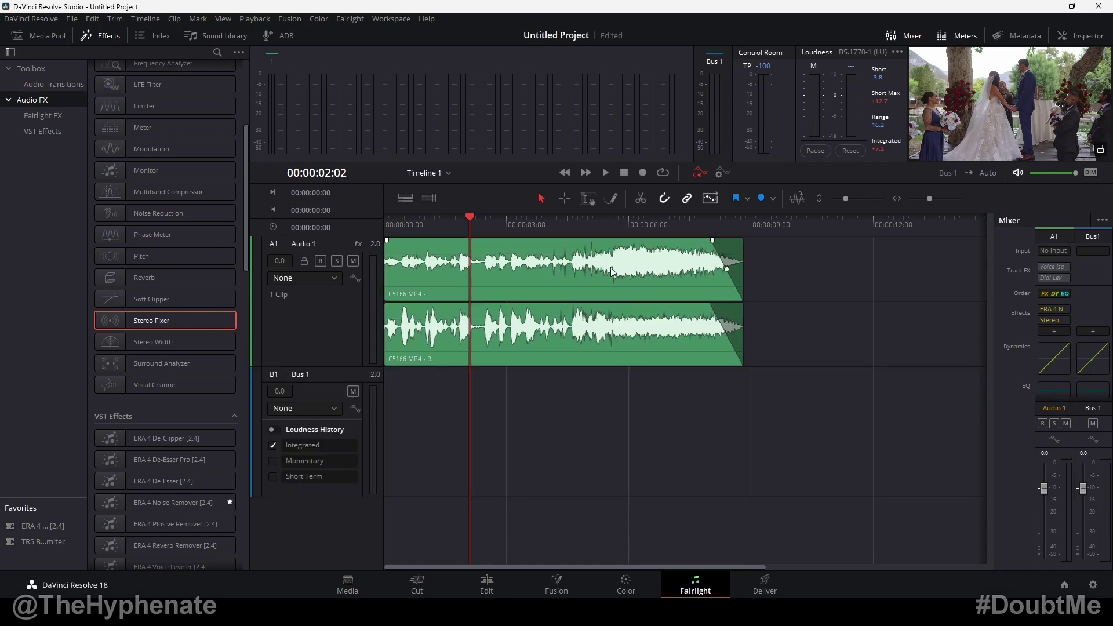
Delete Audio 1's Stereo Fixer, add a stereo Audio 2 track, and copy C5166.MP4 onto it.
right_click(1054, 320)
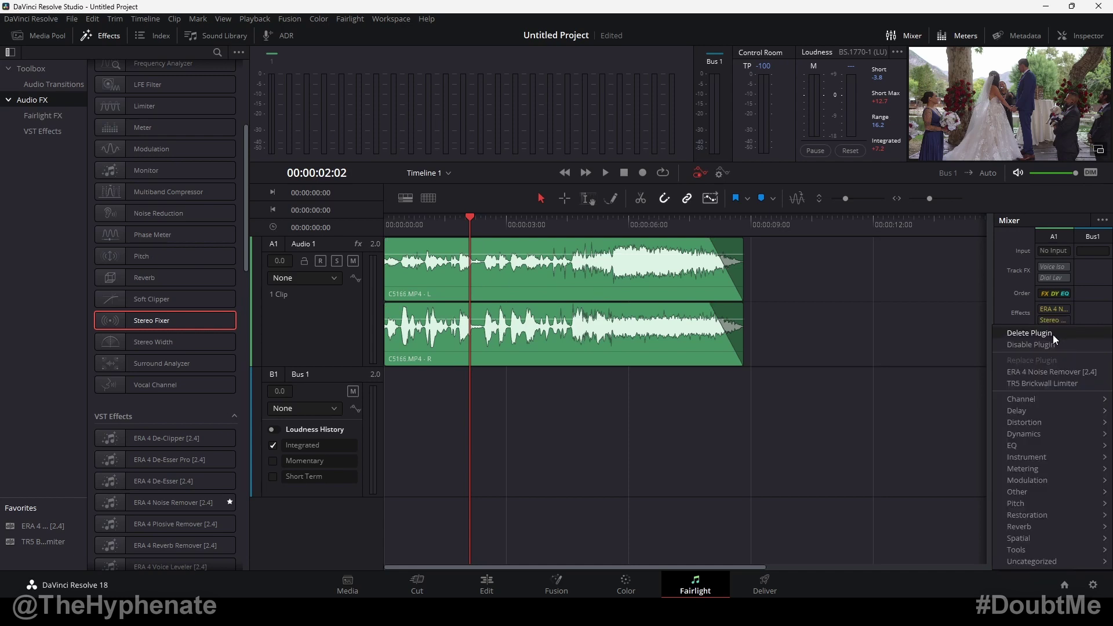
left_click(1045, 331)
right_click(331, 314)
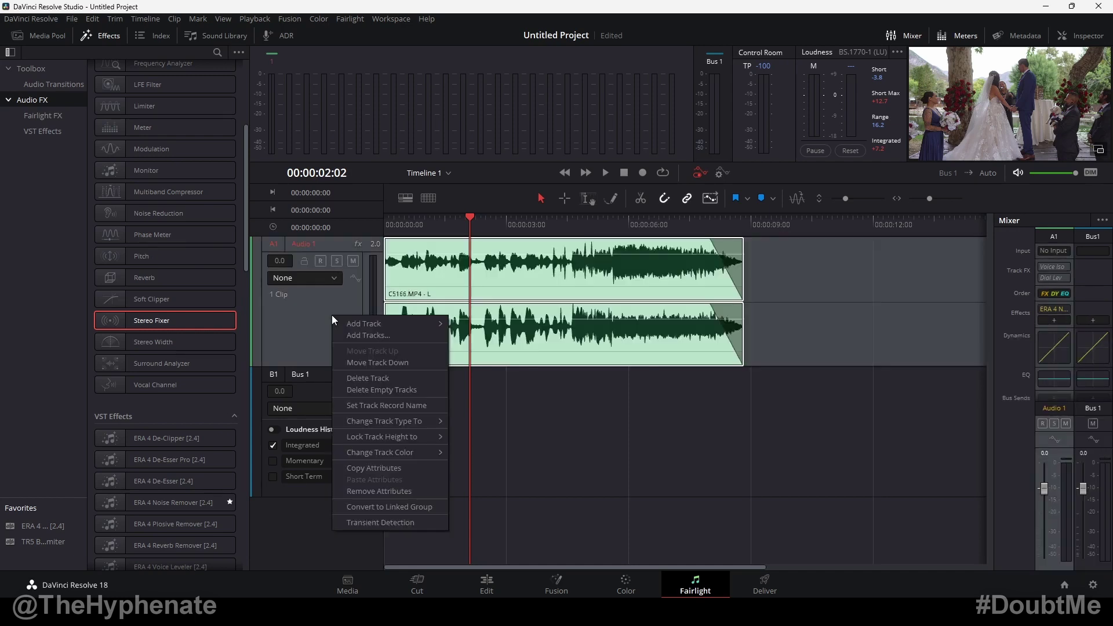
mouse_move(356, 323)
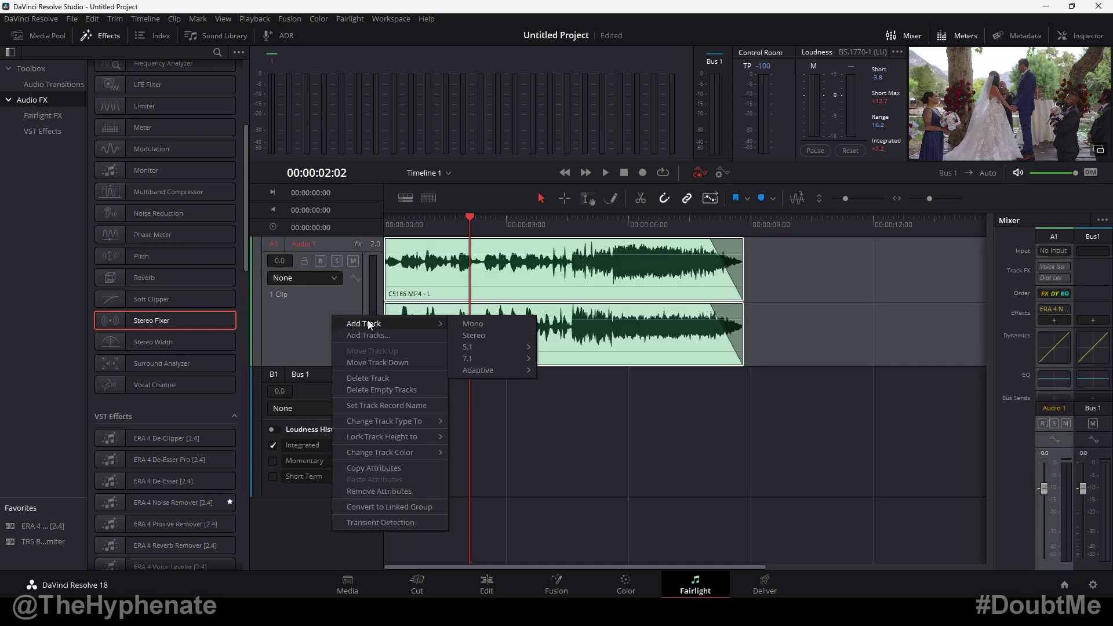
left_click(492, 339)
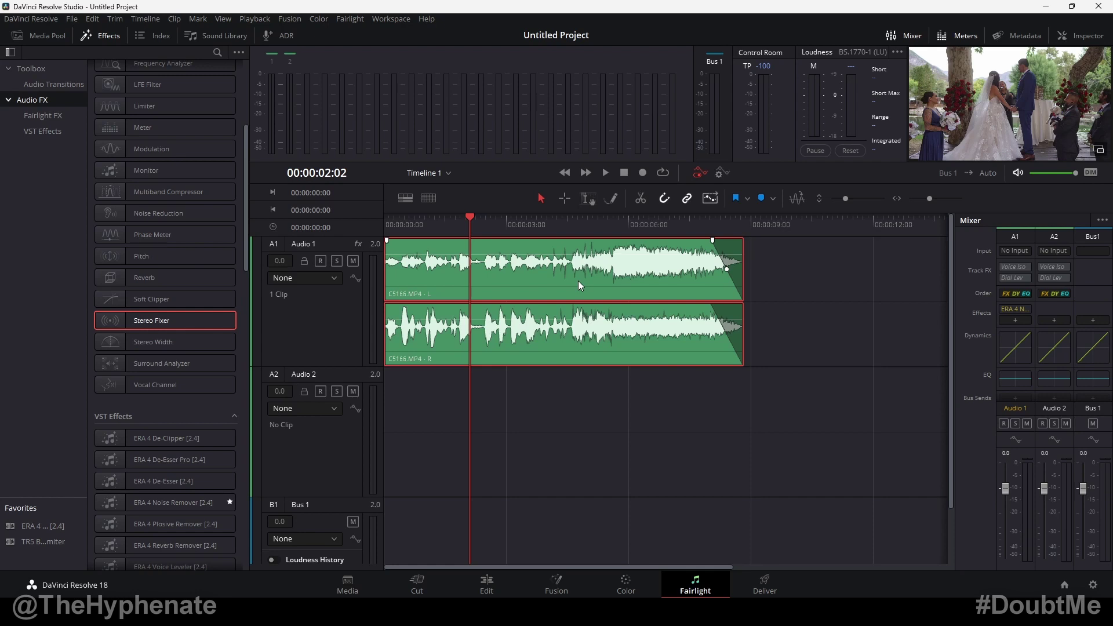
left_click_drag(578, 280, 566, 377)
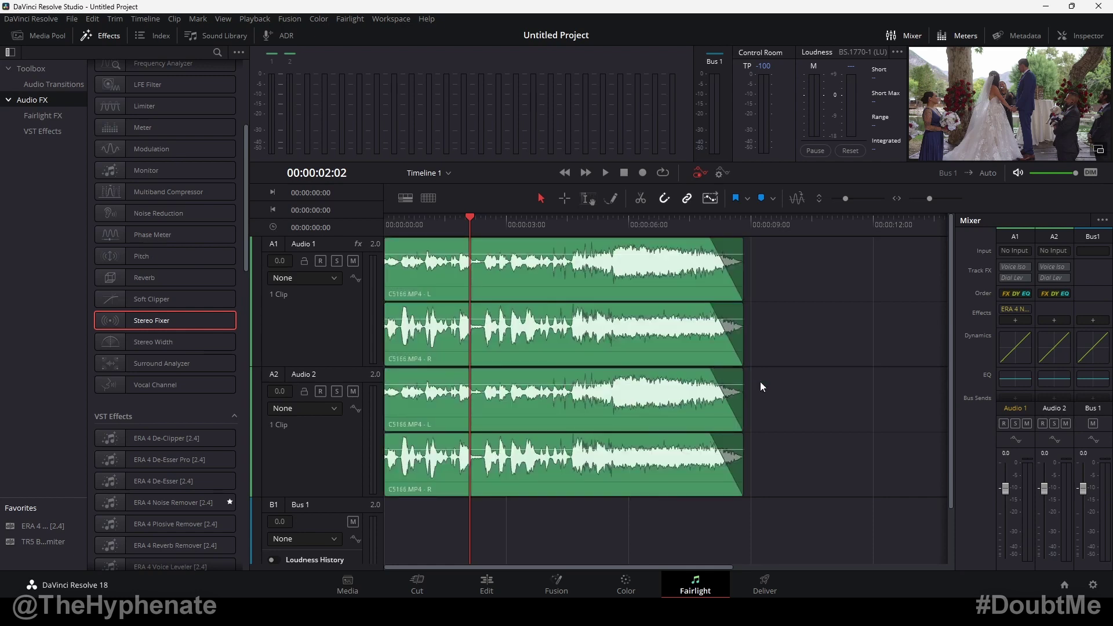
Add Stereo Fixer to Audio 1 set to Left Only and to Audio 2 set to Right Only.
left_click(340, 242)
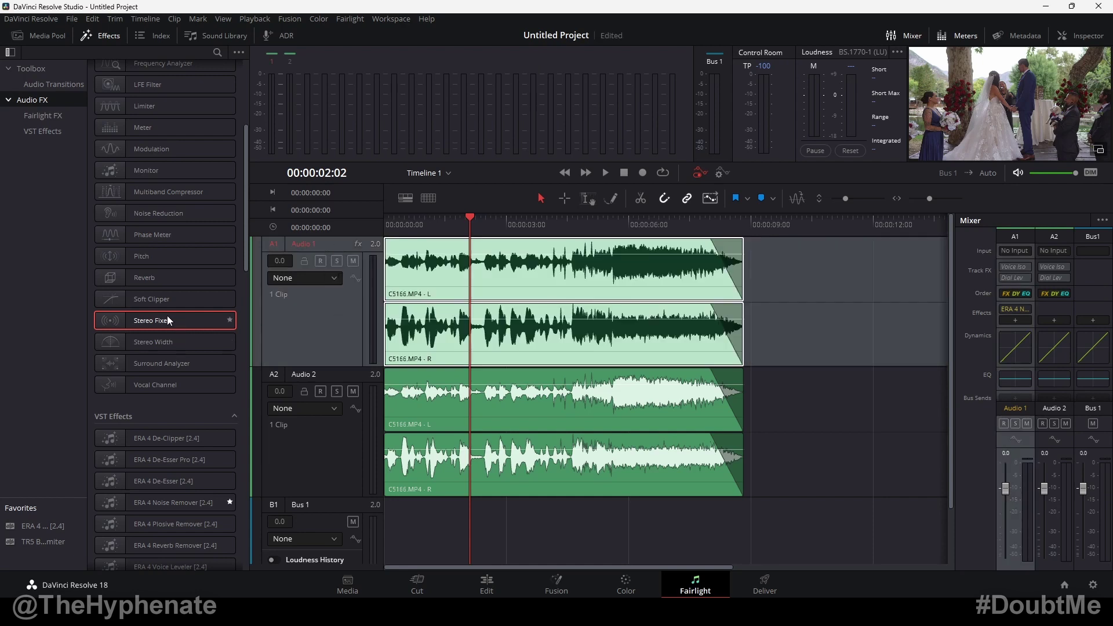
left_click_drag(149, 322, 1020, 322)
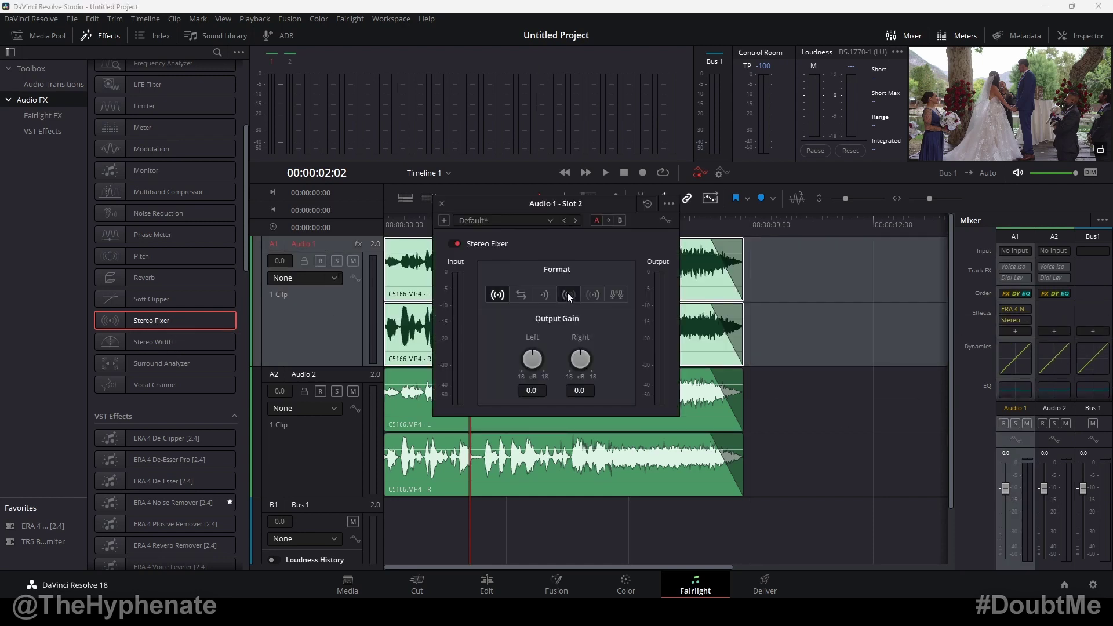
left_click(567, 294)
left_click(442, 203)
left_click_drag(193, 321, 1053, 329)
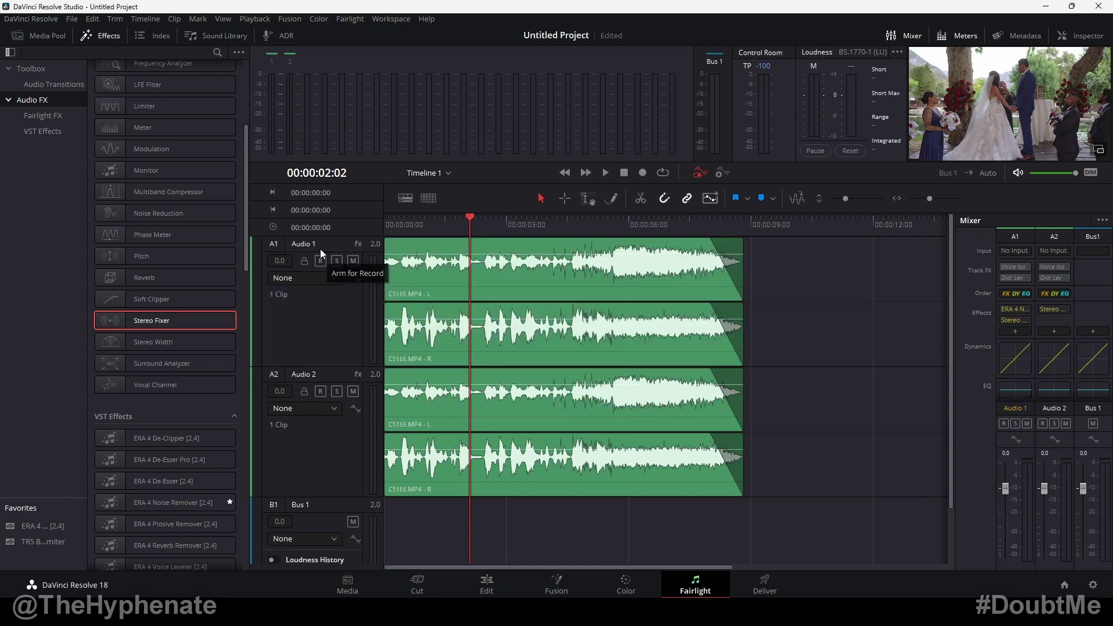
left_click(441, 202)
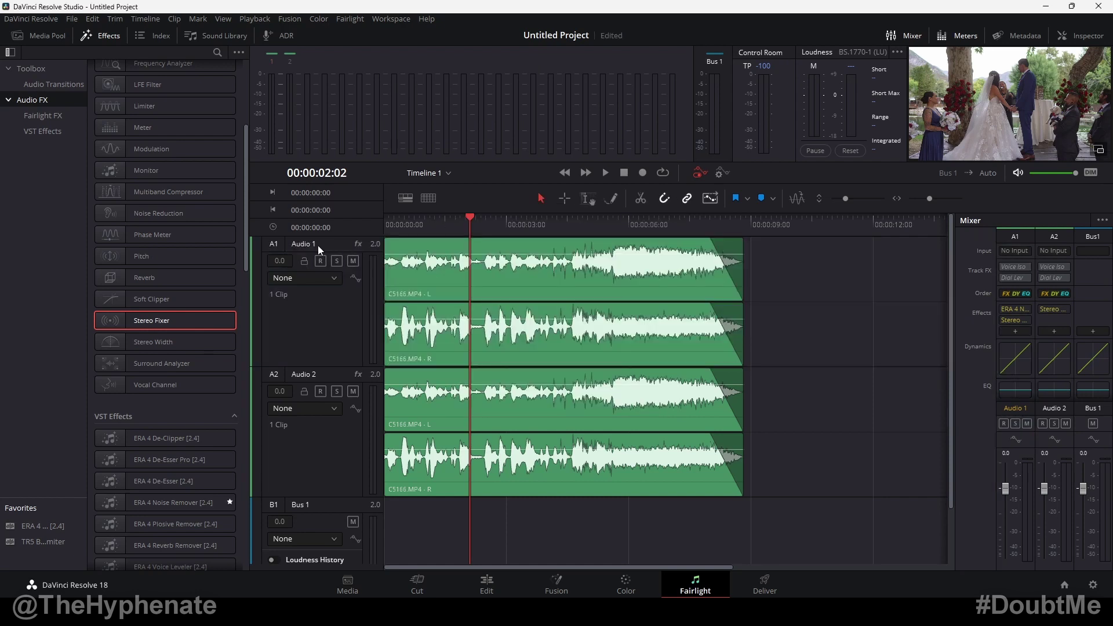